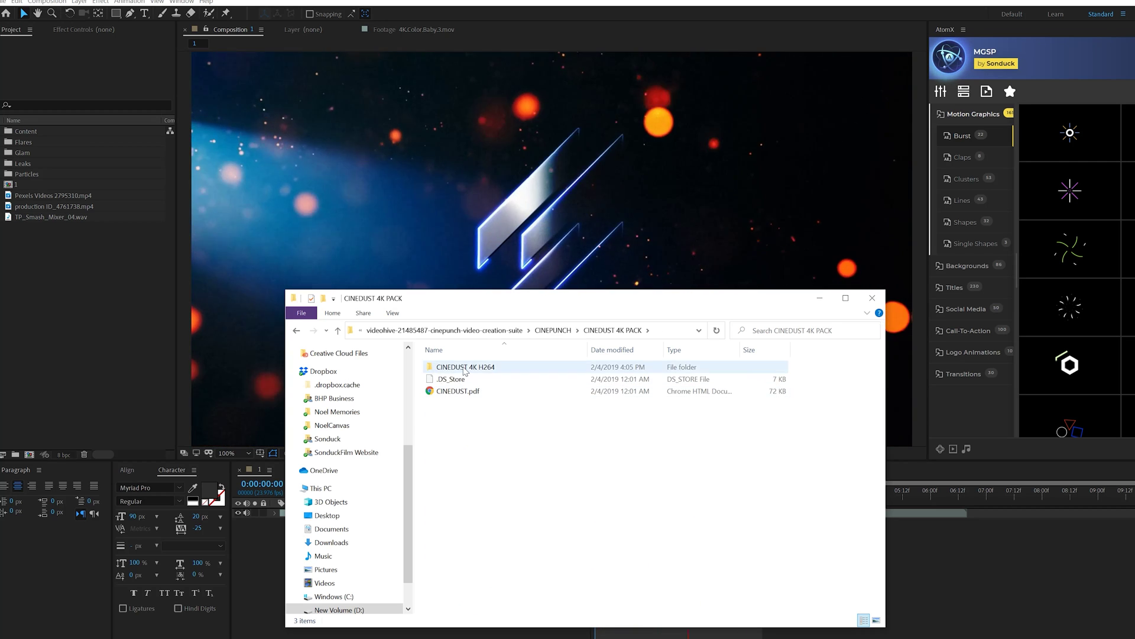
Step: Go into CINEDUST 4K H264, peek into Lite Falls, then open the Organic Flow clips folder
double_click(488, 367)
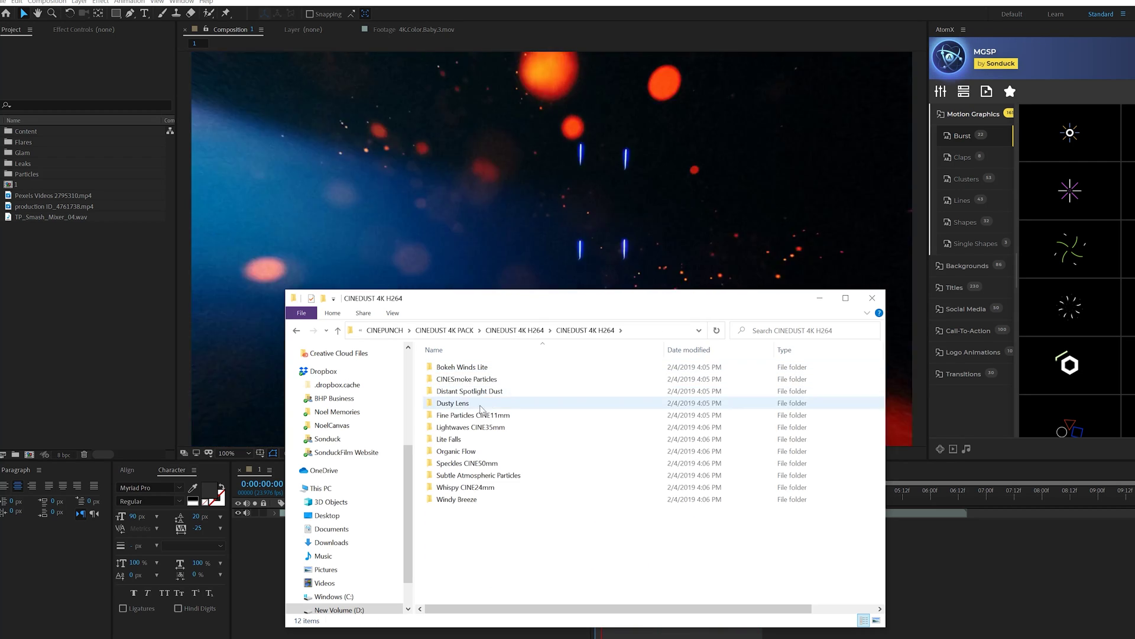
double_click(448, 439)
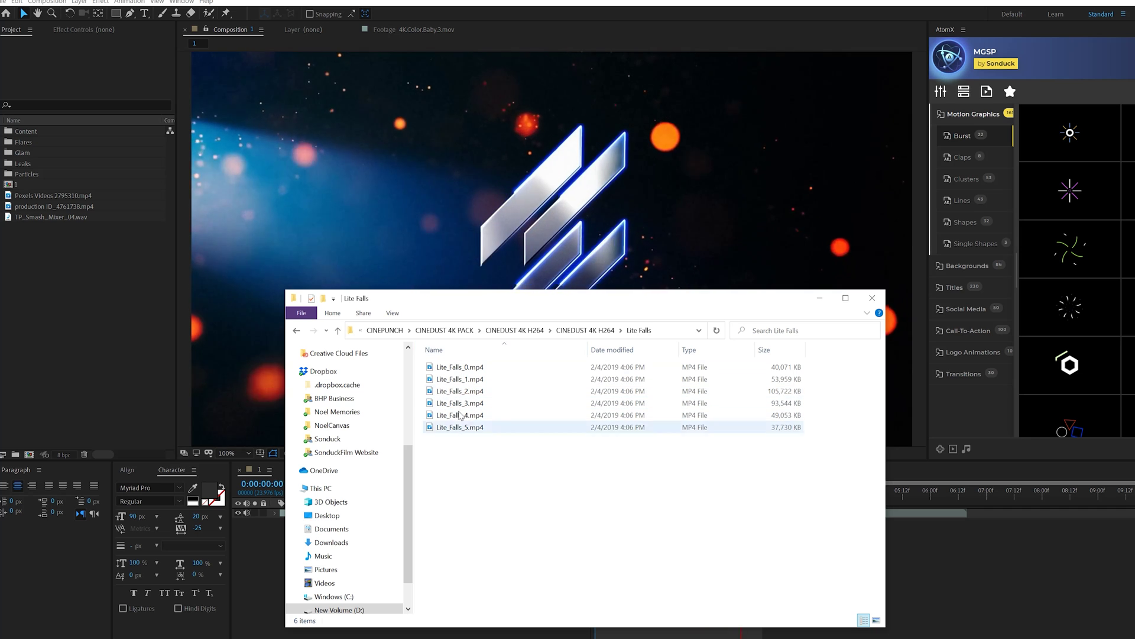
key(alt+Left)
double_click(456, 451)
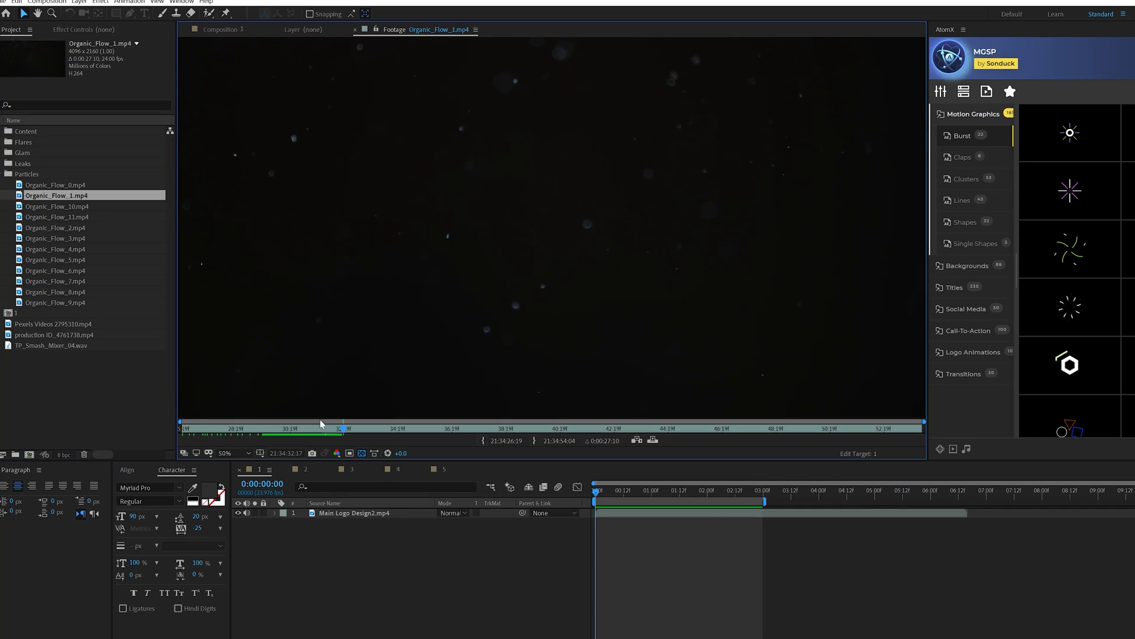
Step: Add Organic_Flow_1.mp4 as the top layer of Composition 1
click(315, 507)
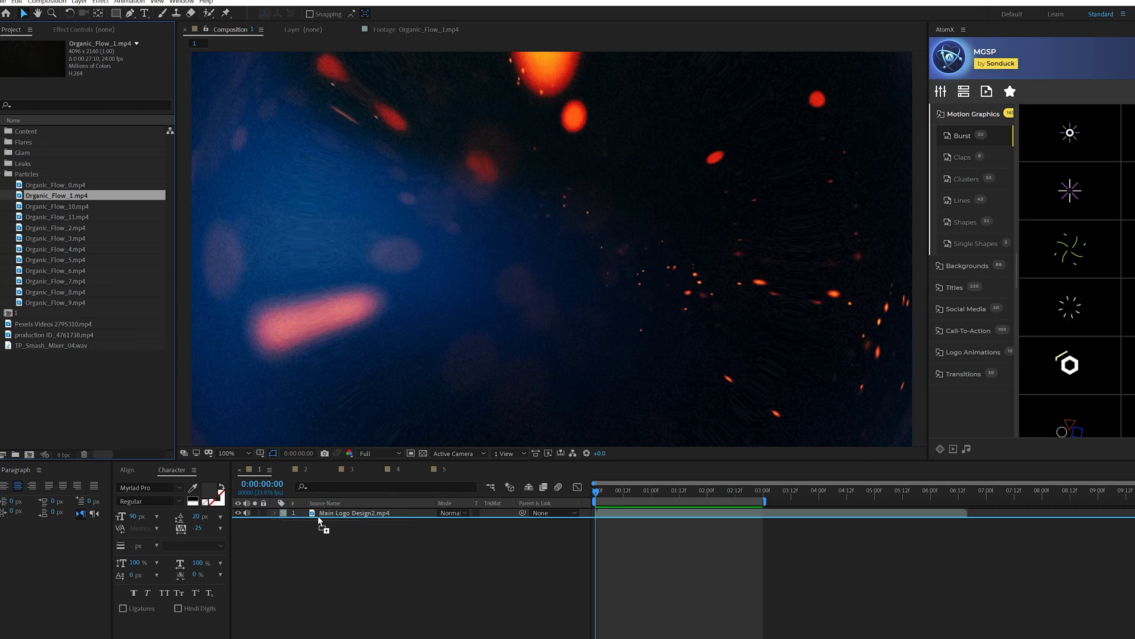
drag(319, 514, 462, 503)
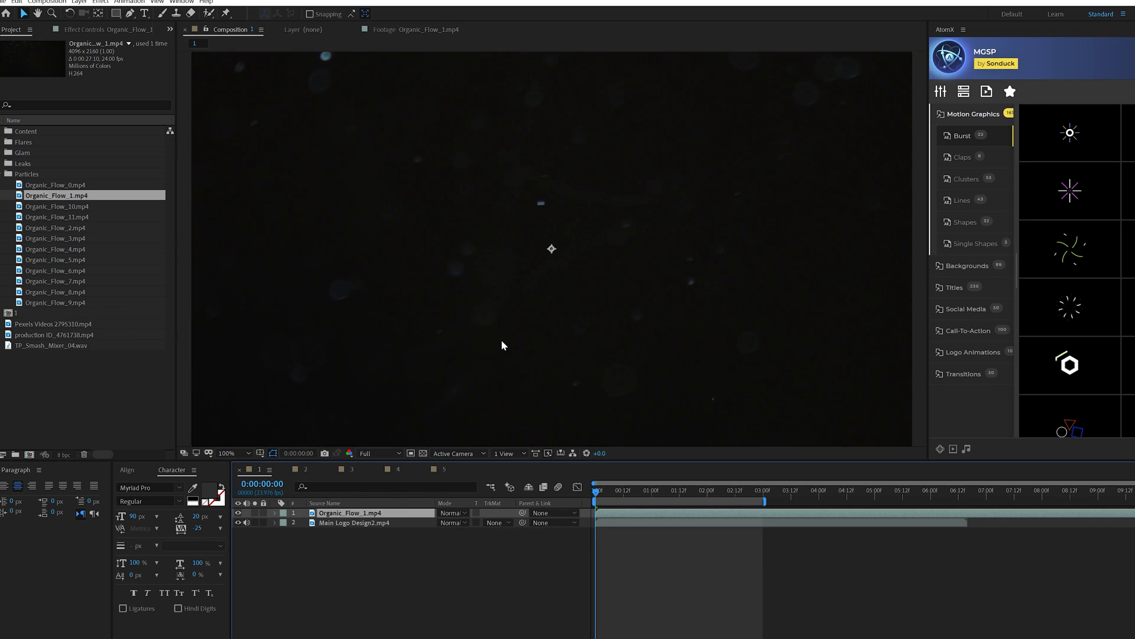
scroll(501, 345, down, 2)
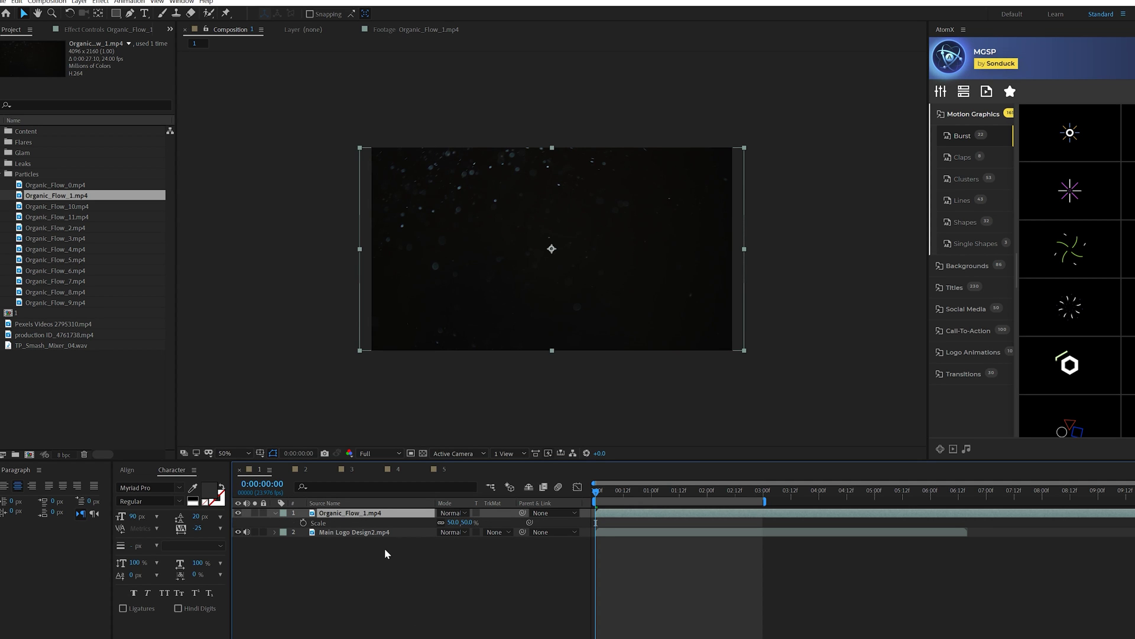
Step: Set the particle layer to Screen blending, fit the view, and preview the result
click(452, 512)
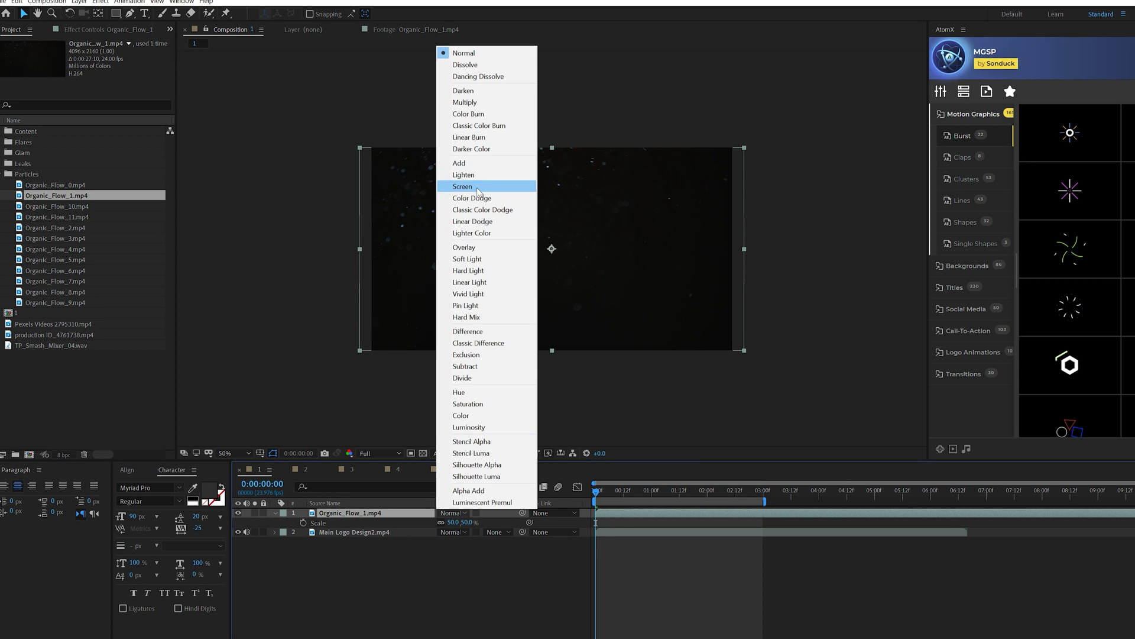
click(477, 188)
key(shift+slash)
key(space)
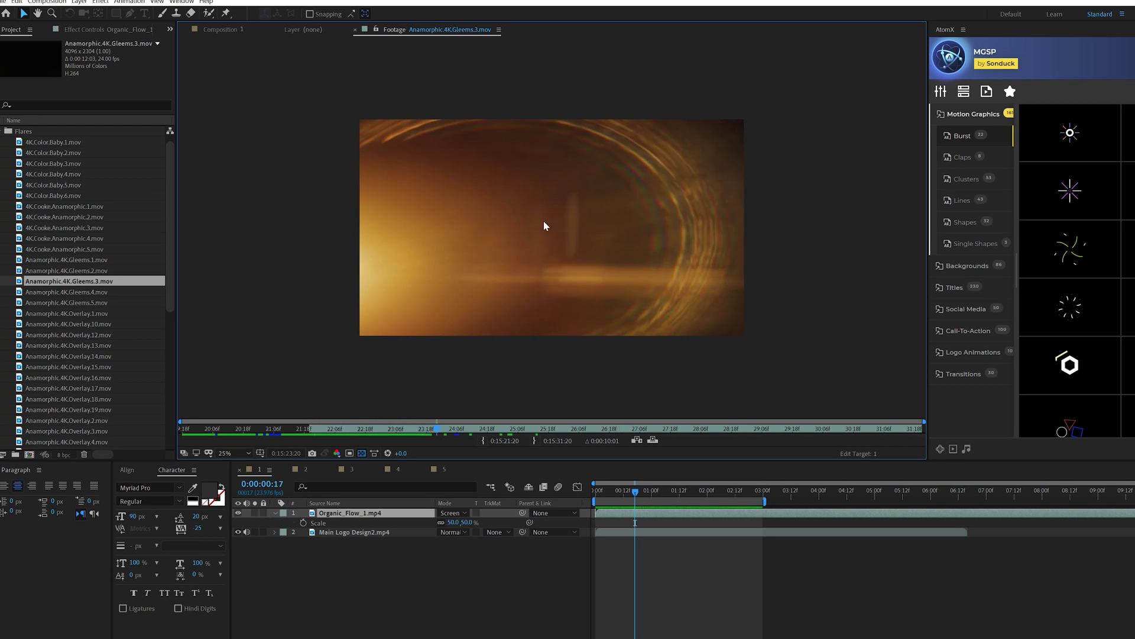
Step: Bring Composition 1 back into the viewer
click(225, 30)
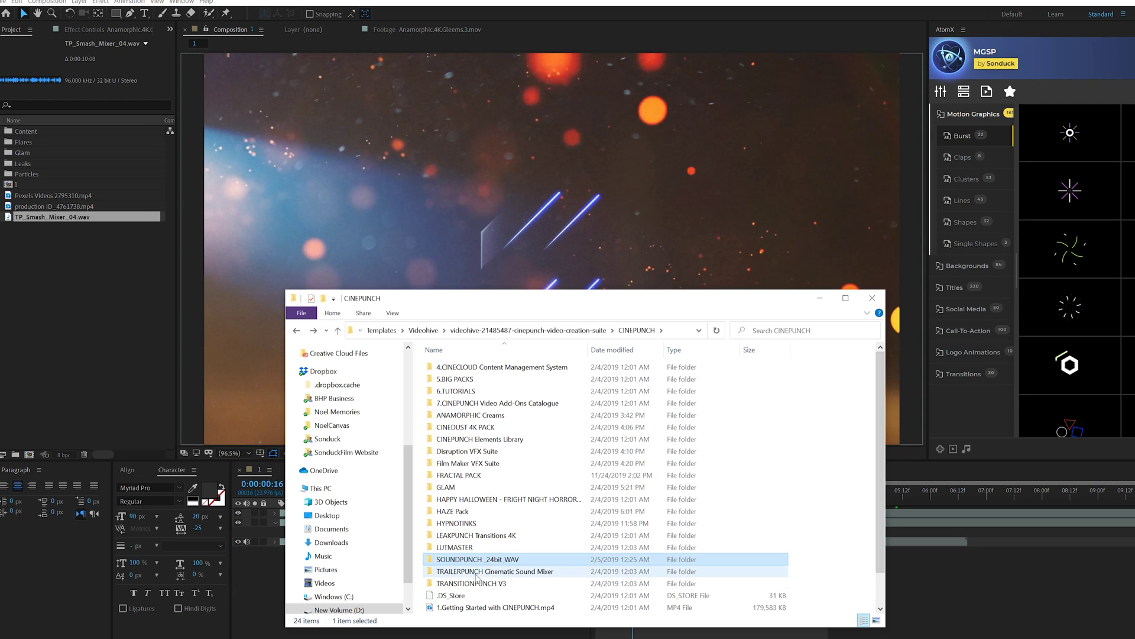
Step: Open the TRAILERPUNCH Cinematic Sound Mixer folder, then close the file browser
double_click(475, 570)
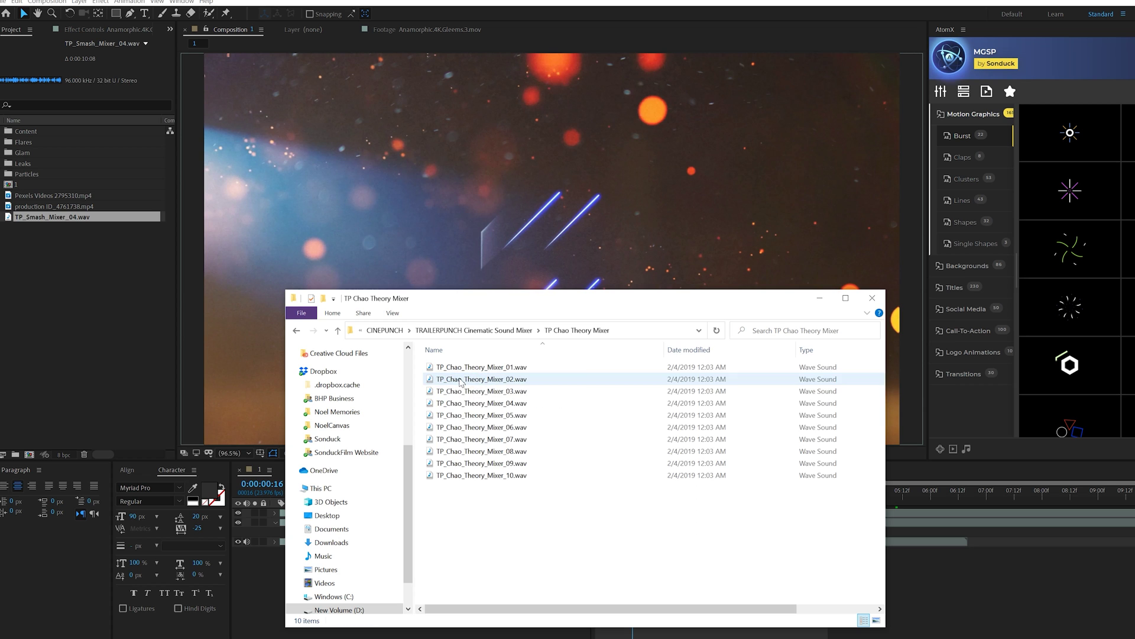
click(41, 293)
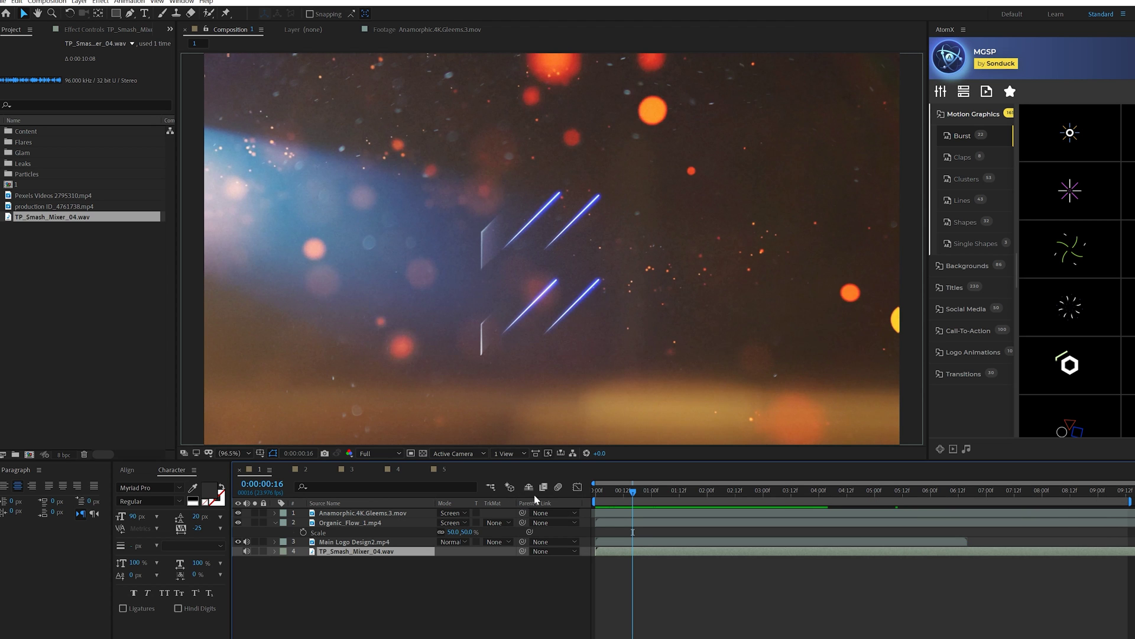
Step: Preview Composition 1 from the first frame with the TP_Smash_Mixer_04.wav sound
drag(606, 491, 553, 503)
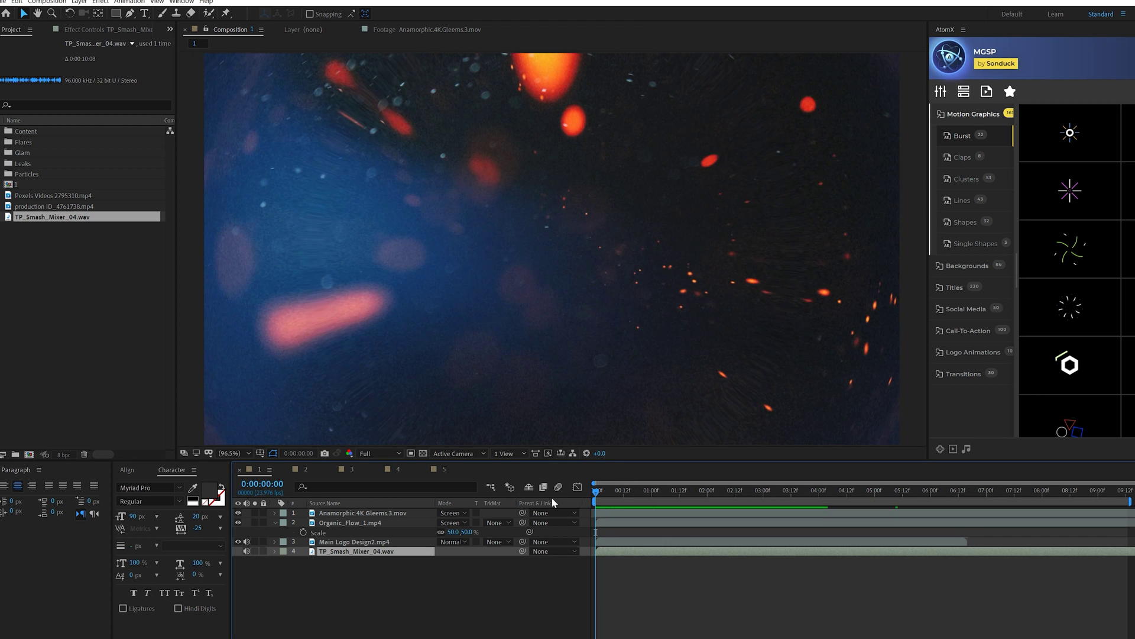
key(space)
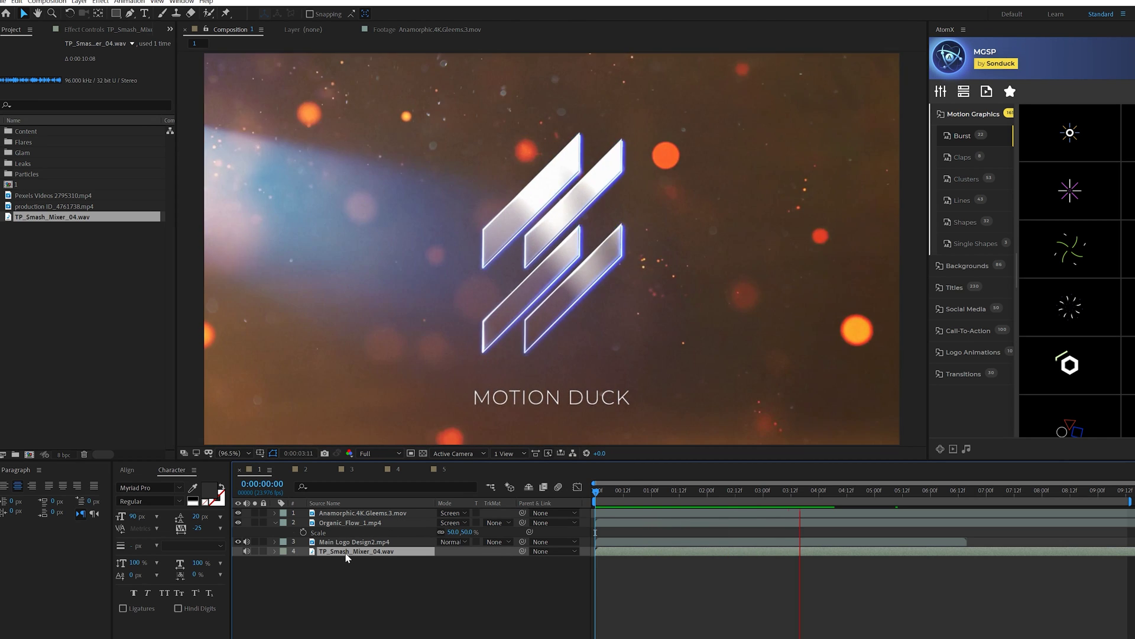
key(space)
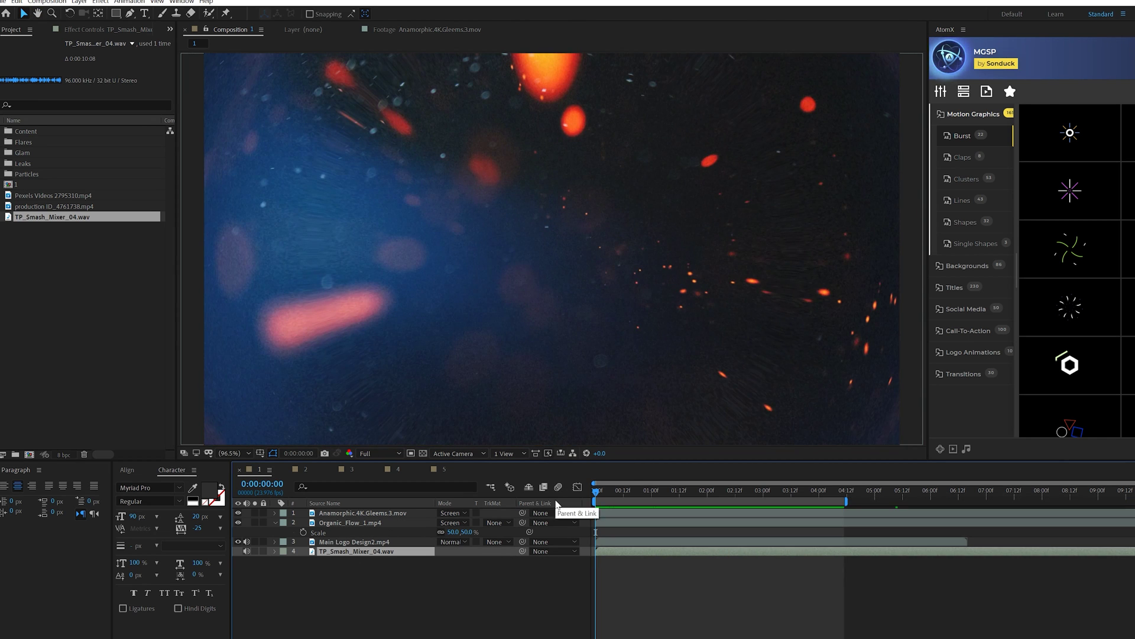
key(space)
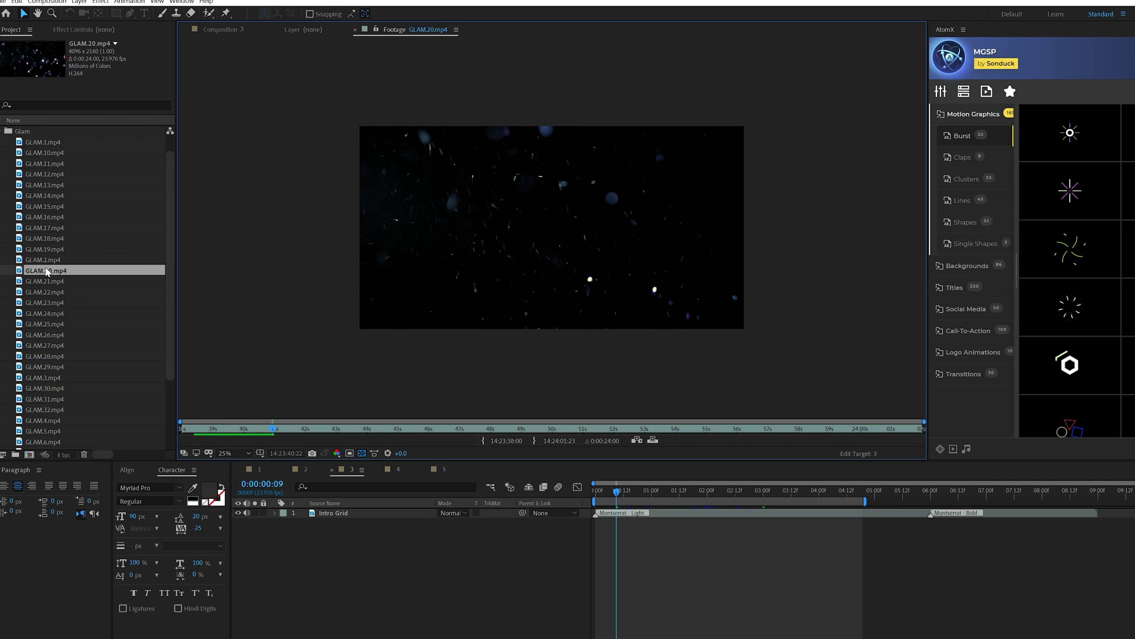
Step: Place GLAM.20.mp4 above Intro Grid in Screen mode and reveal its Scale property
drag(315, 514, 316, 512)
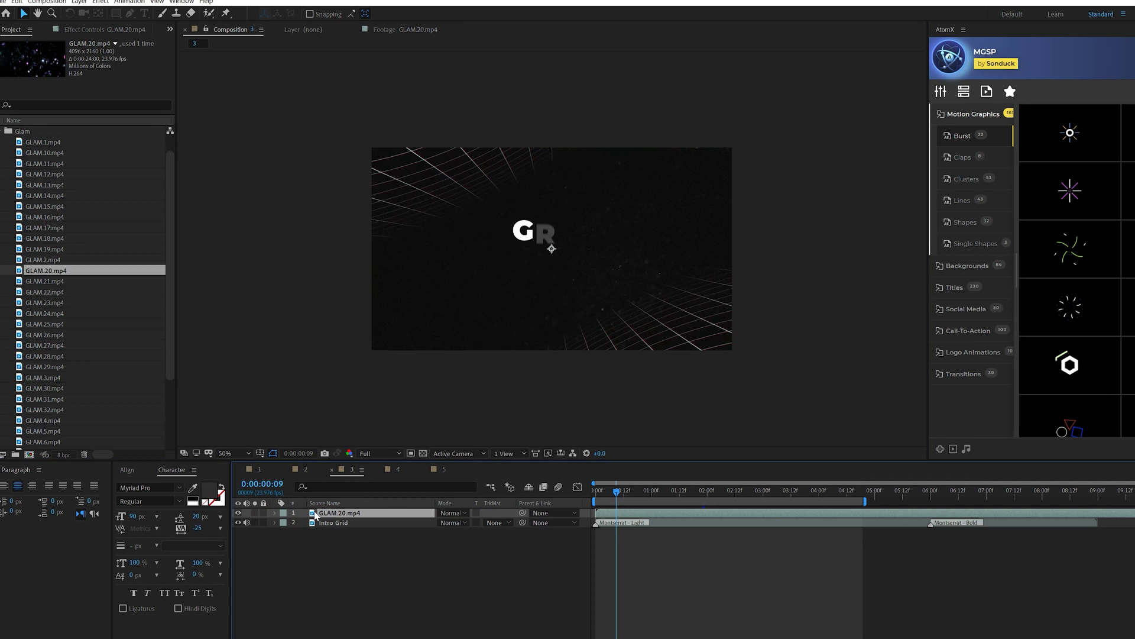
click(450, 513)
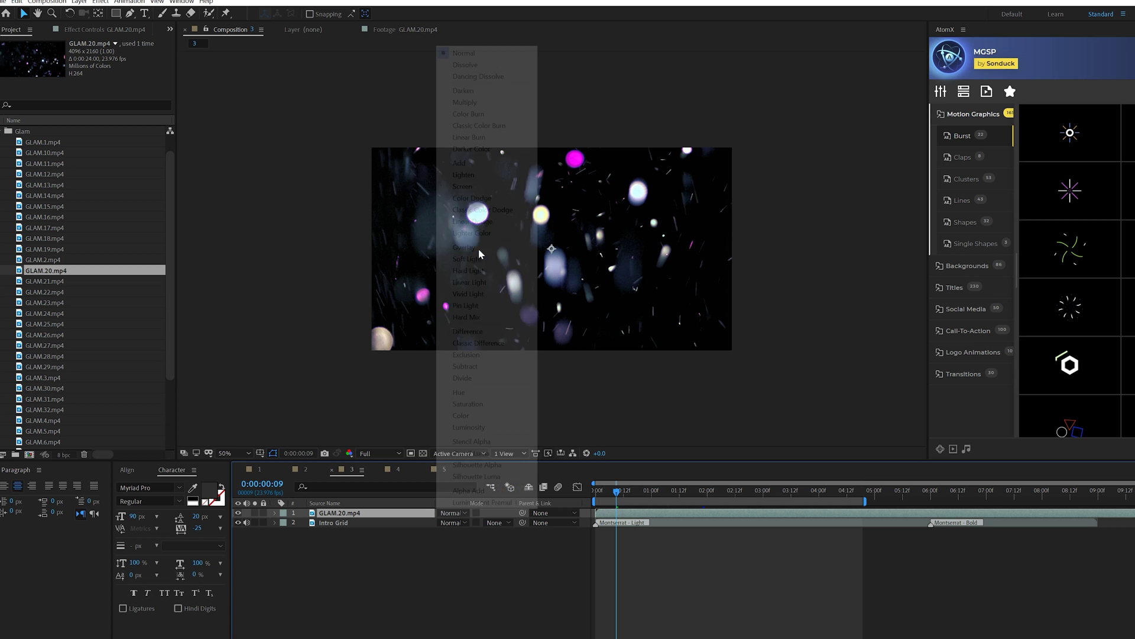
click(458, 186)
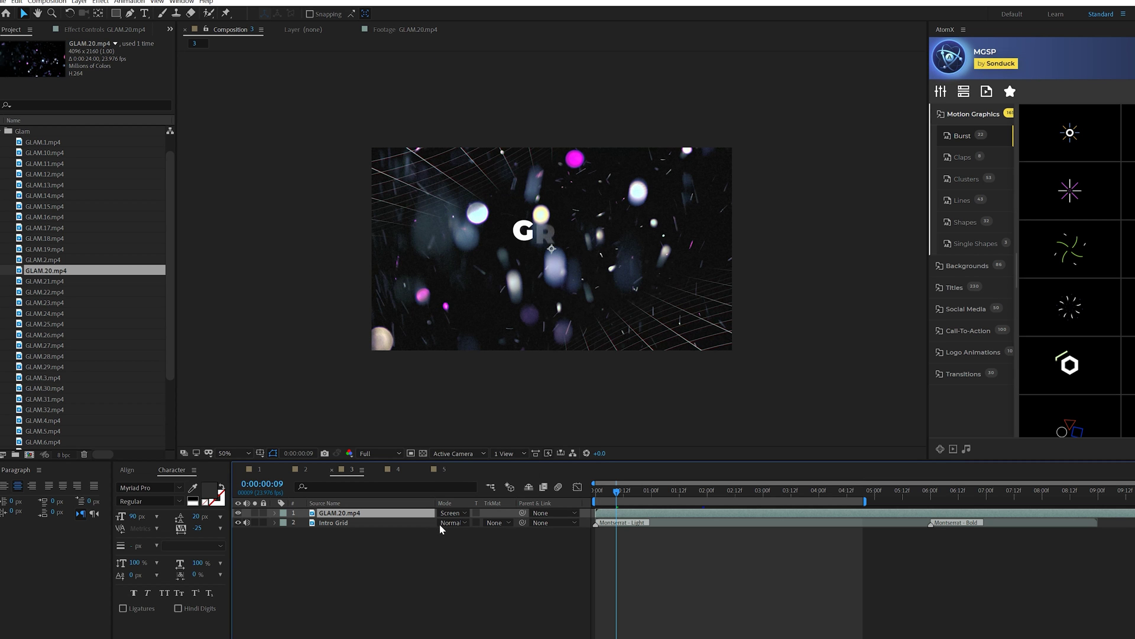
key(s)
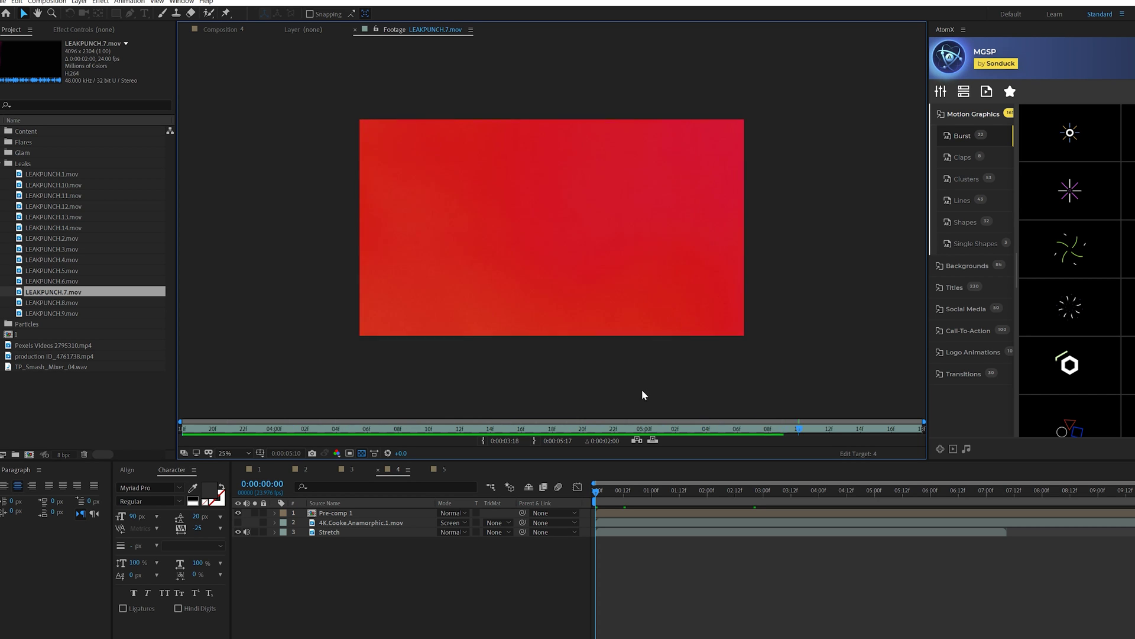
Step: Overlay LEAKPUNCH.7.mov on Comp 4 in Screen mode, preview it, then switch to Composition 5
drag(446, 426, 195, 419)
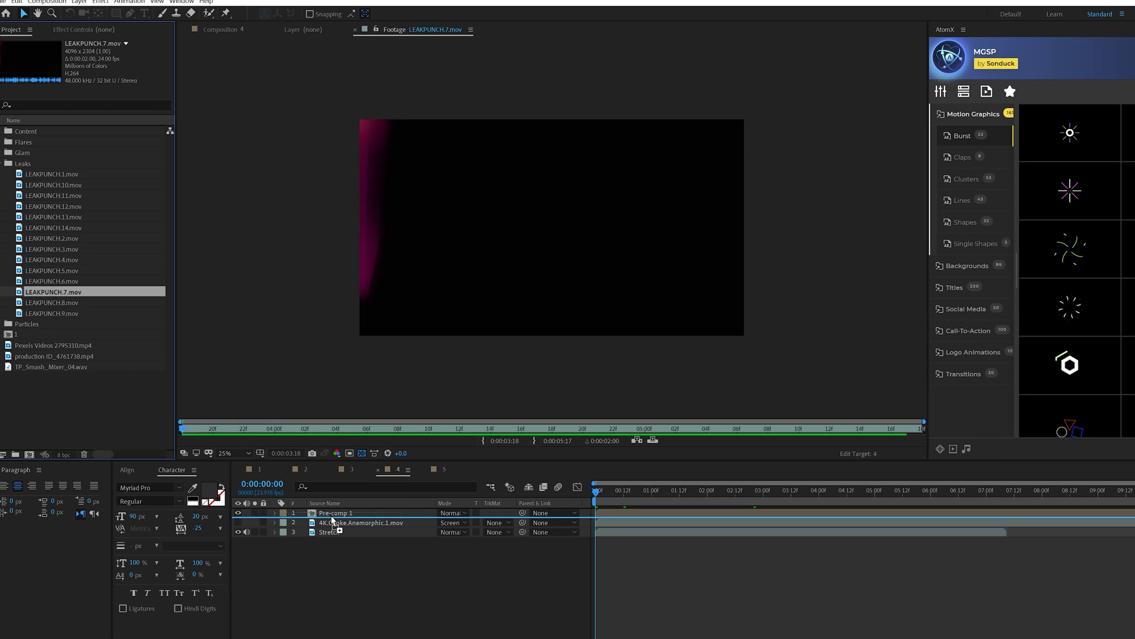
drag(330, 527, 331, 527)
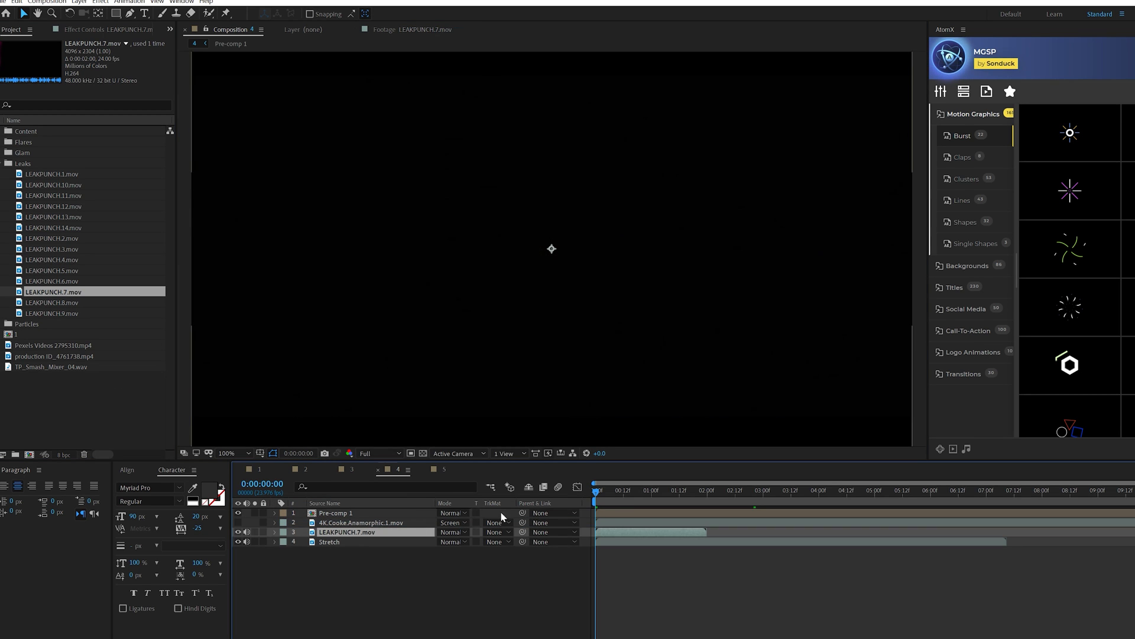
click(452, 532)
click(486, 210)
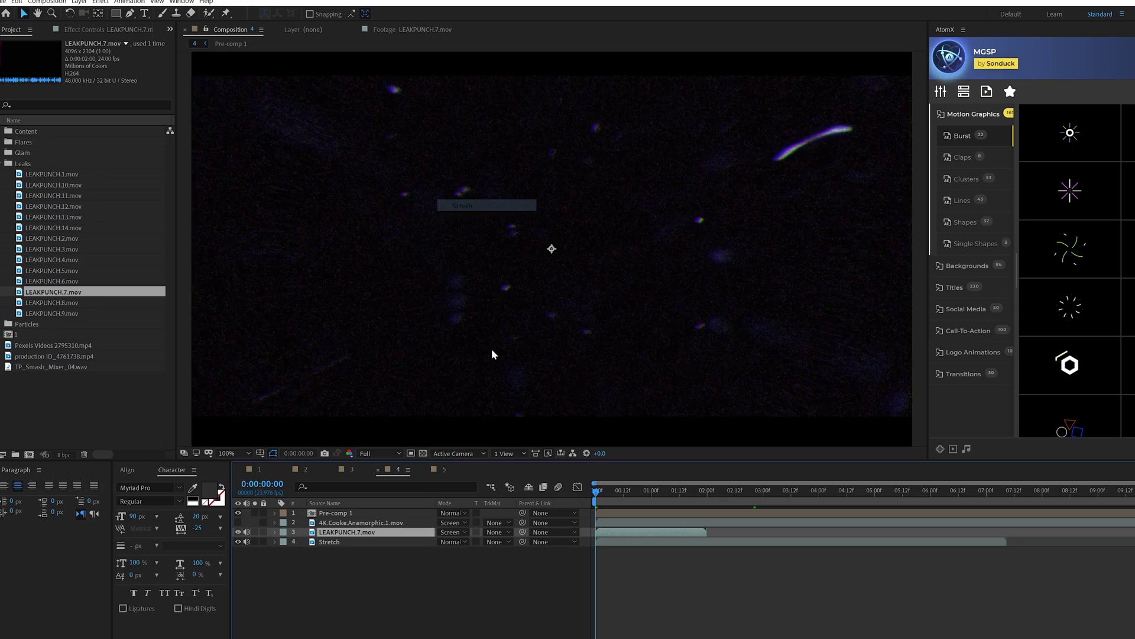
key(space)
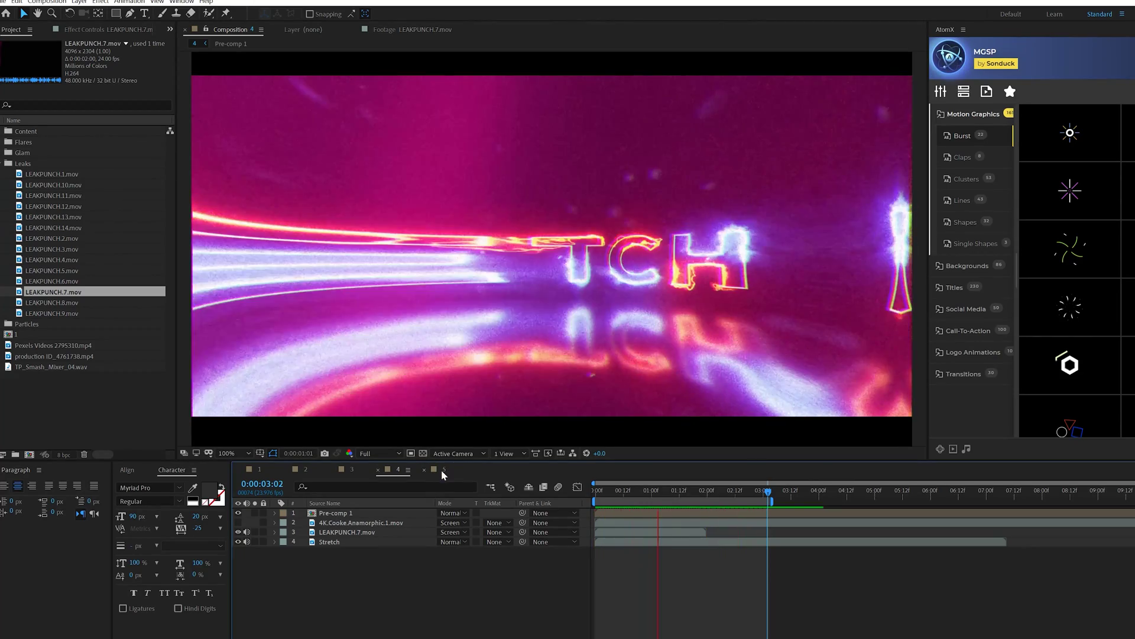
click(443, 469)
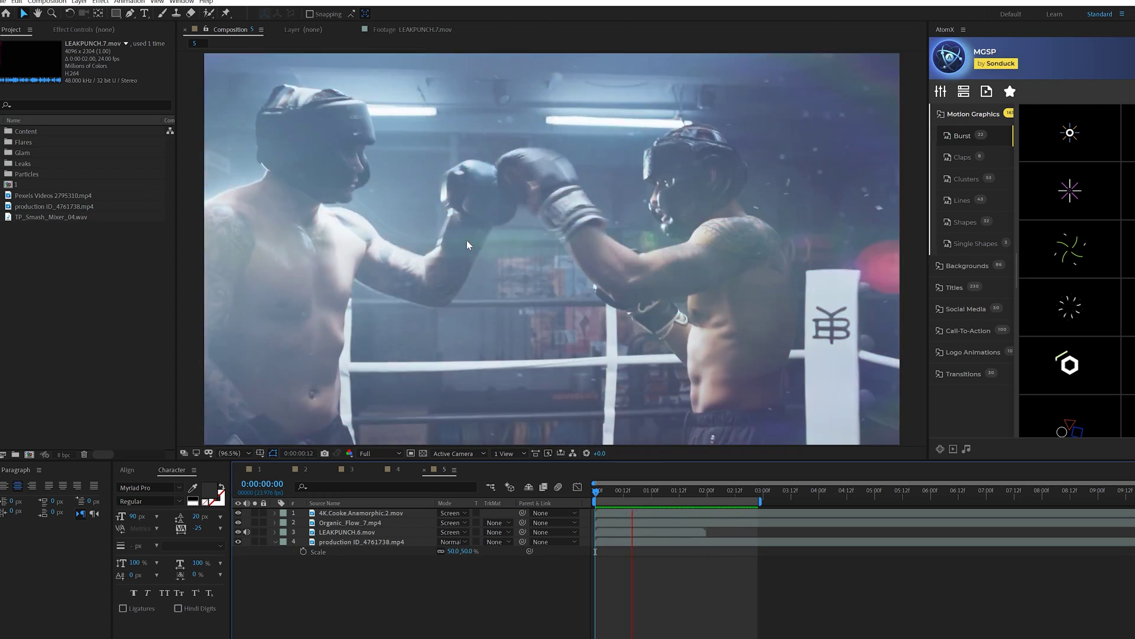
Step: Preview the boxing shot with the flare off and on, then show LEAKPUNCH.6 and rewind to 0
click(239, 514)
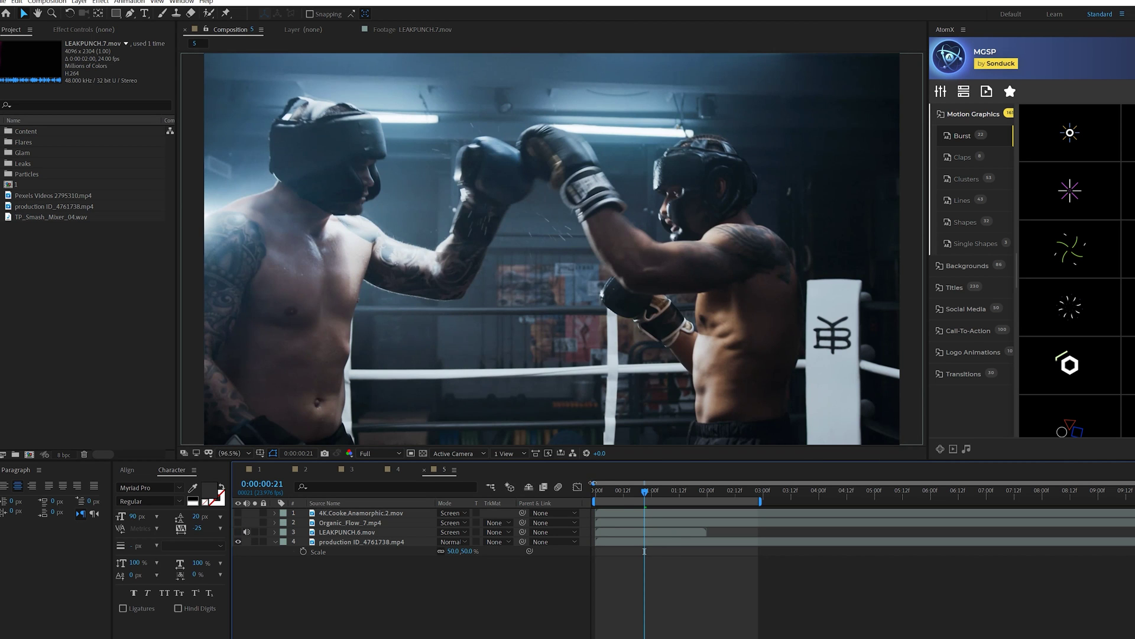
key(space)
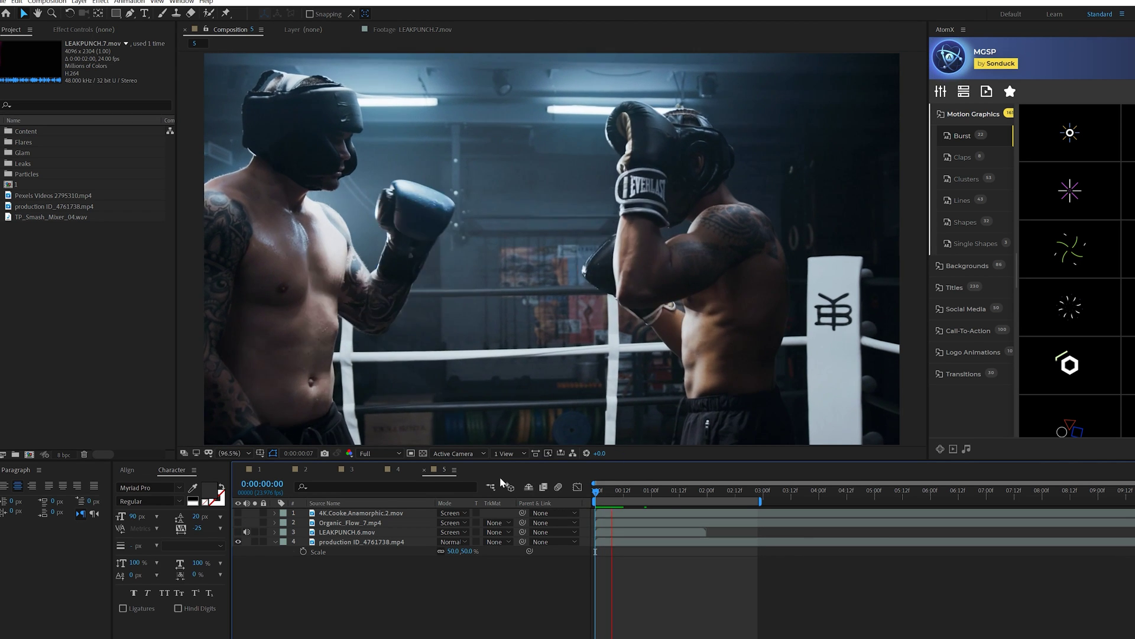
key(space)
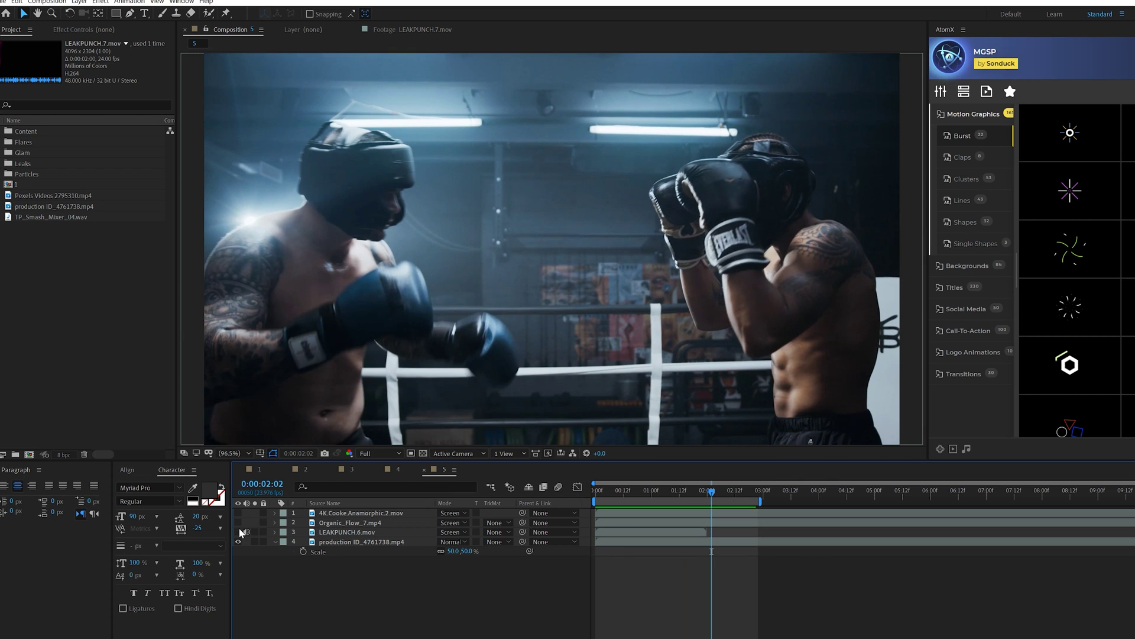
click(239, 513)
key(space)
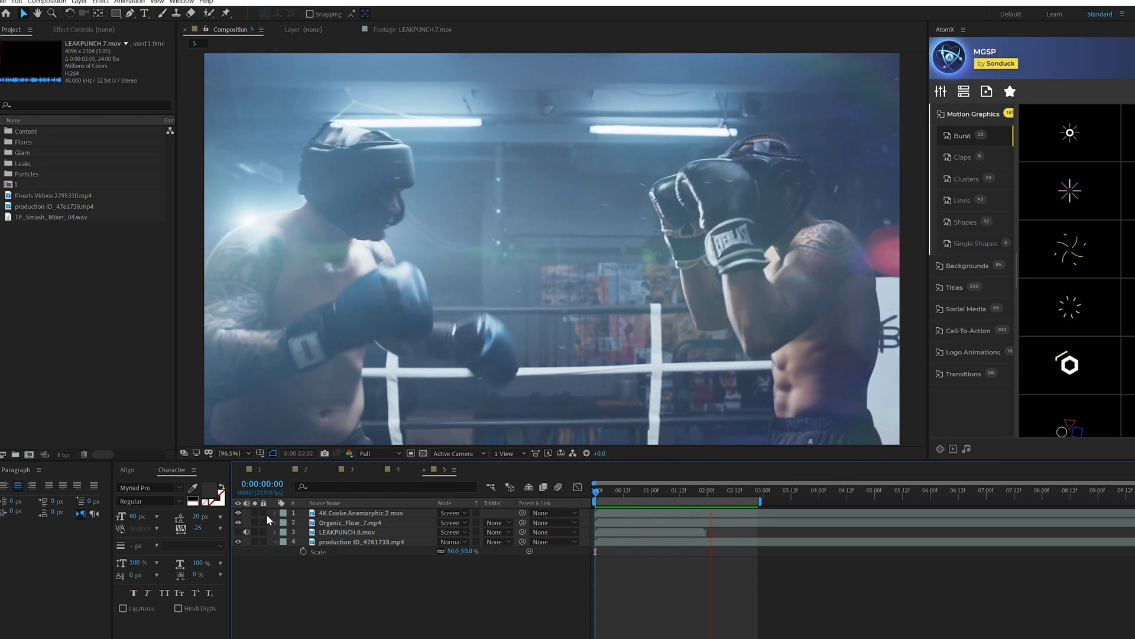
click(238, 532)
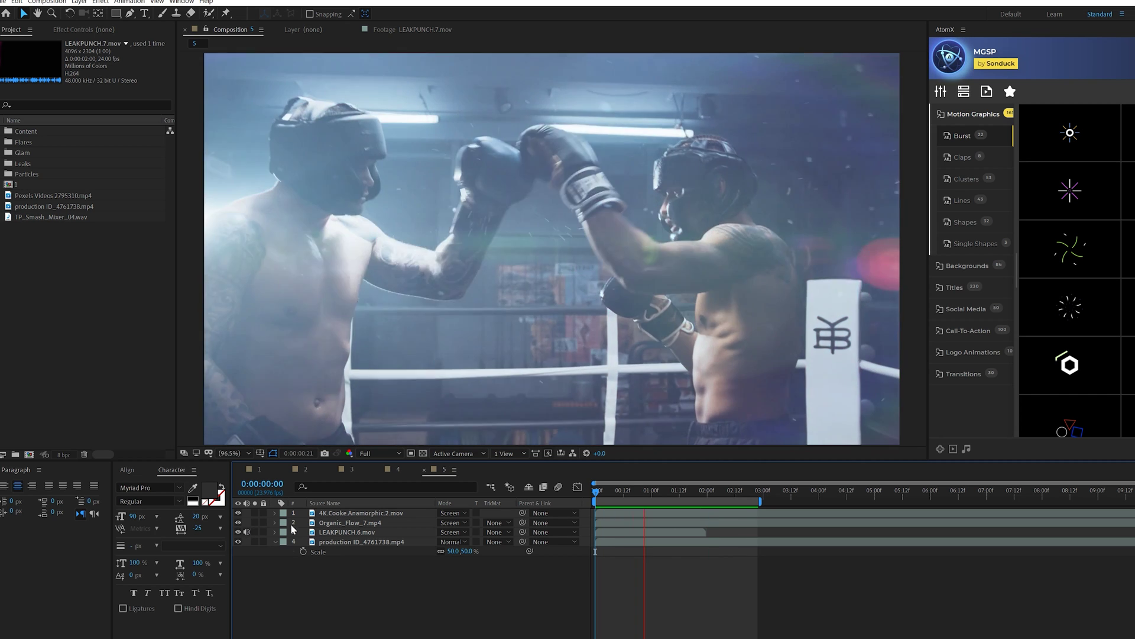
drag(603, 494, 575, 492)
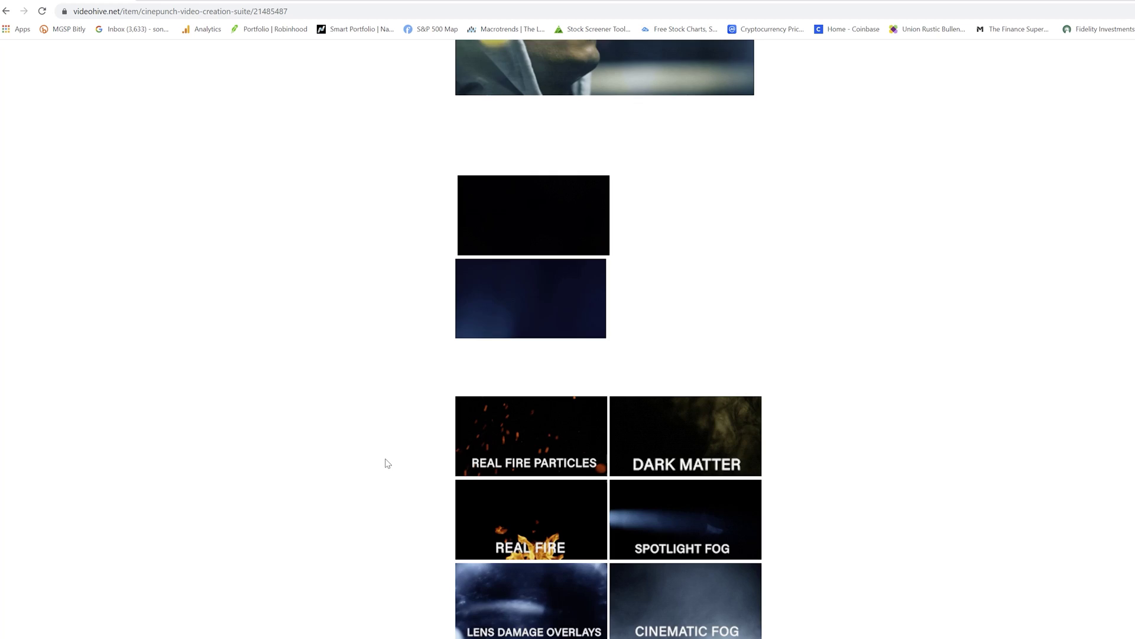
Step: Scroll the VideoHive CinePunch page past the overlay tiles to the LUTMASTER banners and back
scroll(389, 461, down, 8)
scroll(395, 357, up, 3)
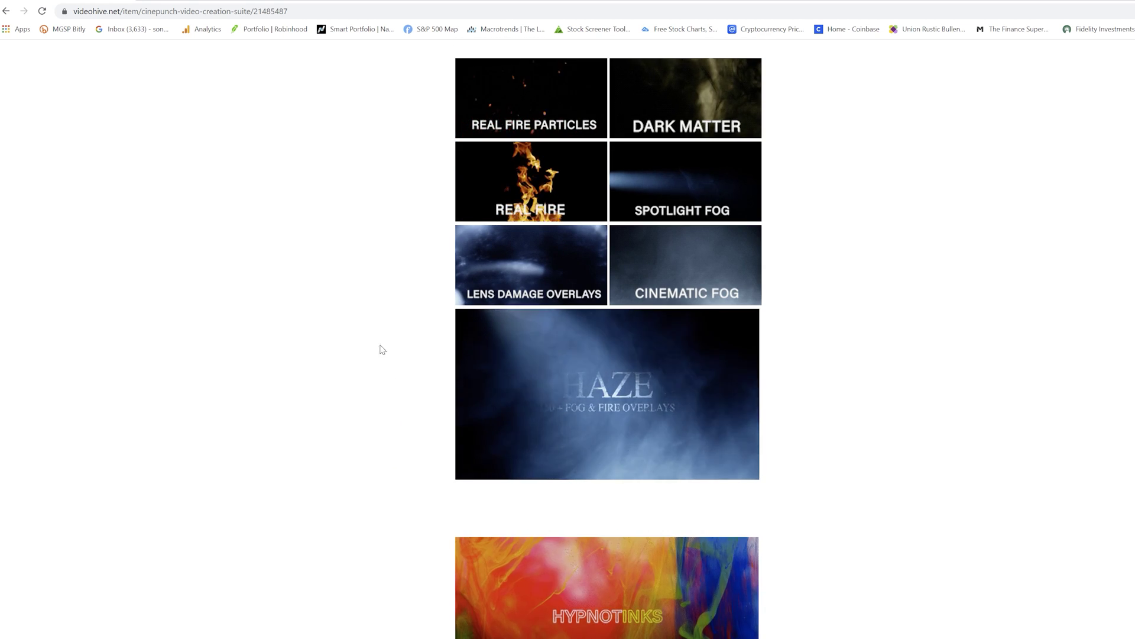
scroll(399, 348, down, 3)
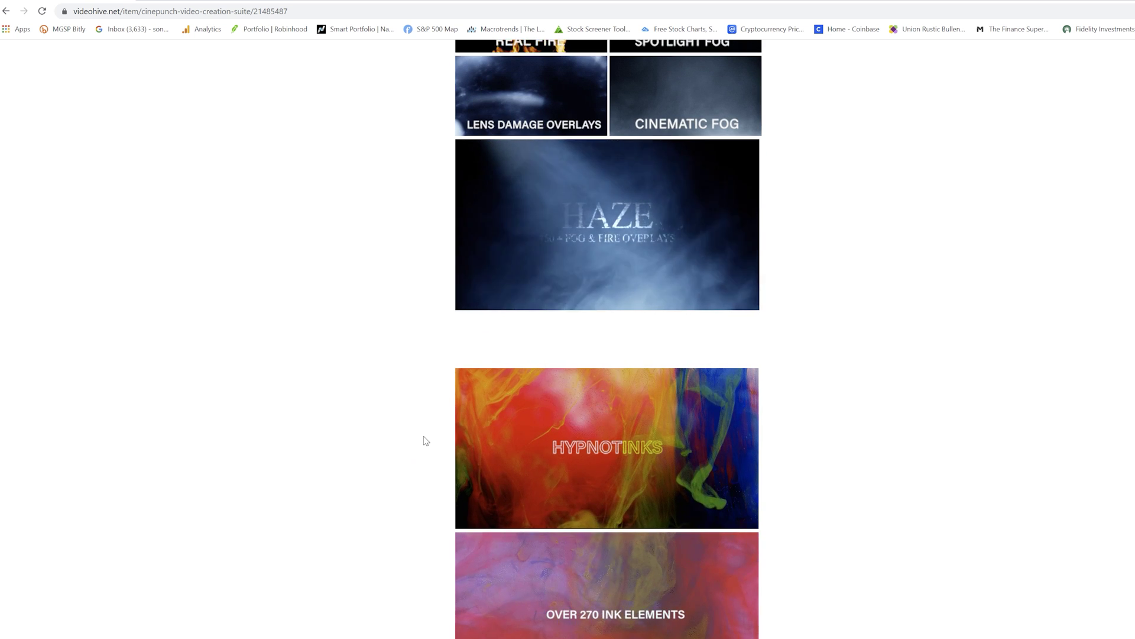
scroll(426, 440, down, 3)
scroll(457, 454, down, 14)
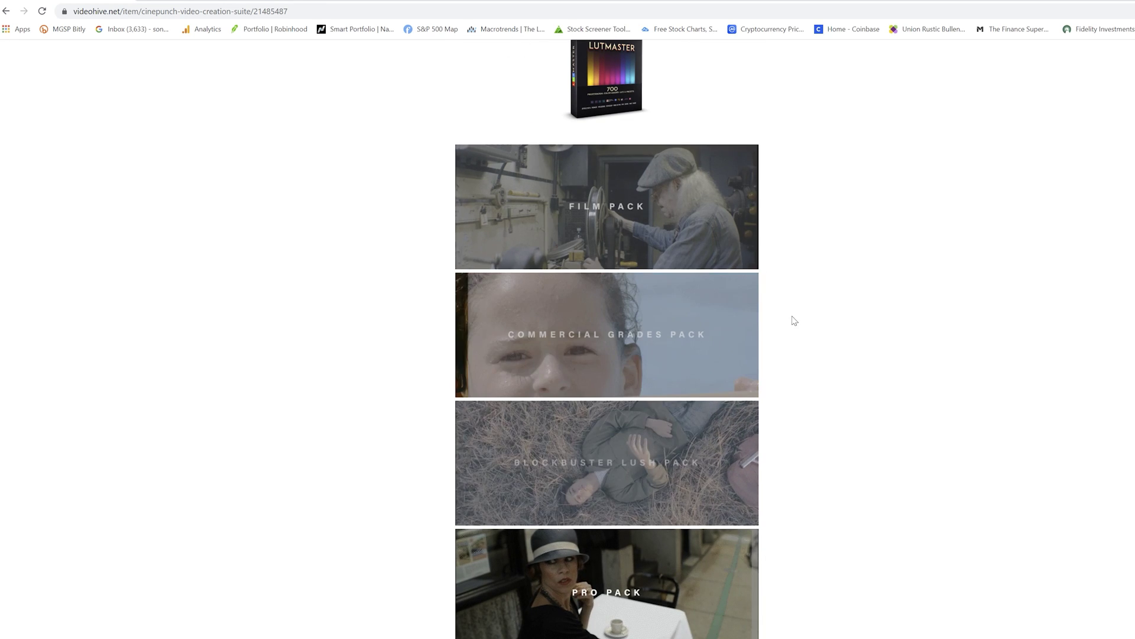
scroll(822, 414, down, 3)
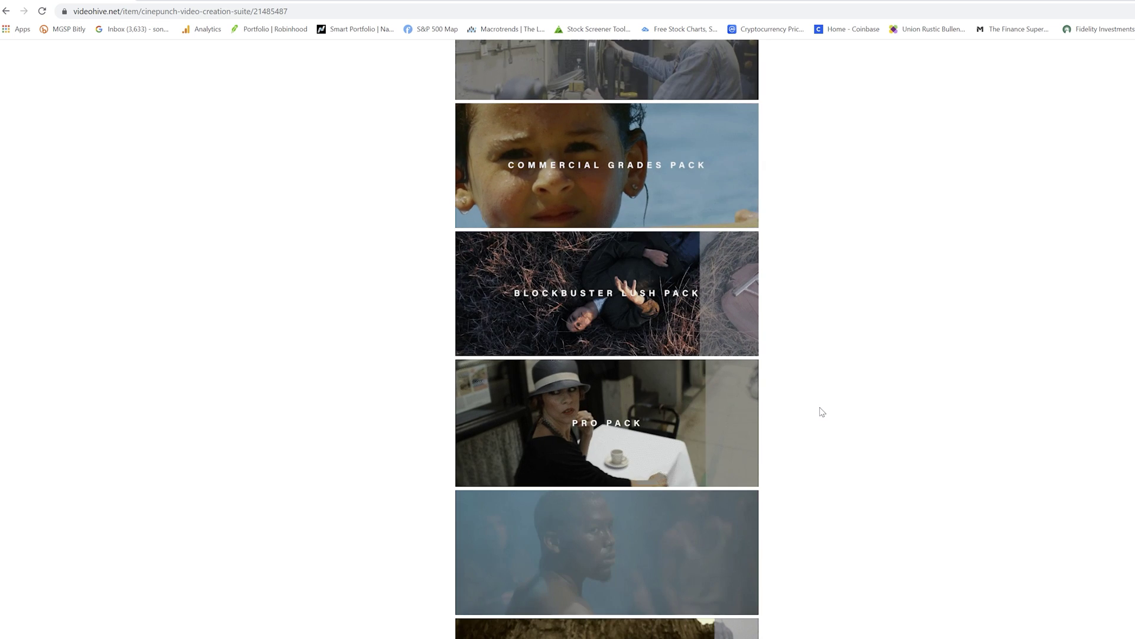
scroll(743, 393, down, 3)
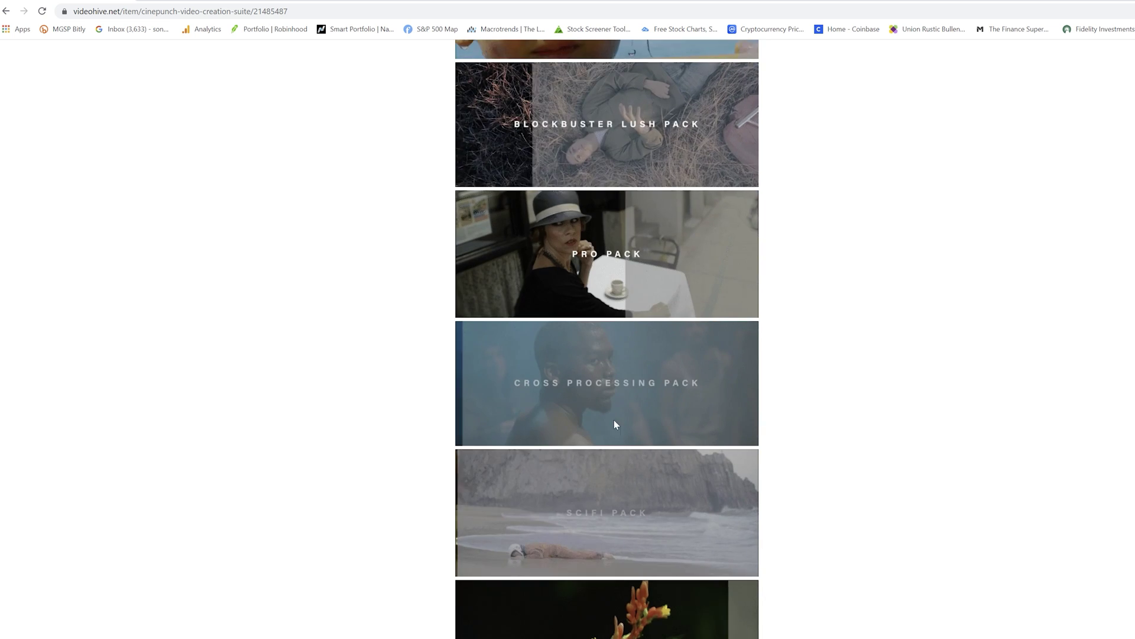
scroll(857, 583, up, 3)
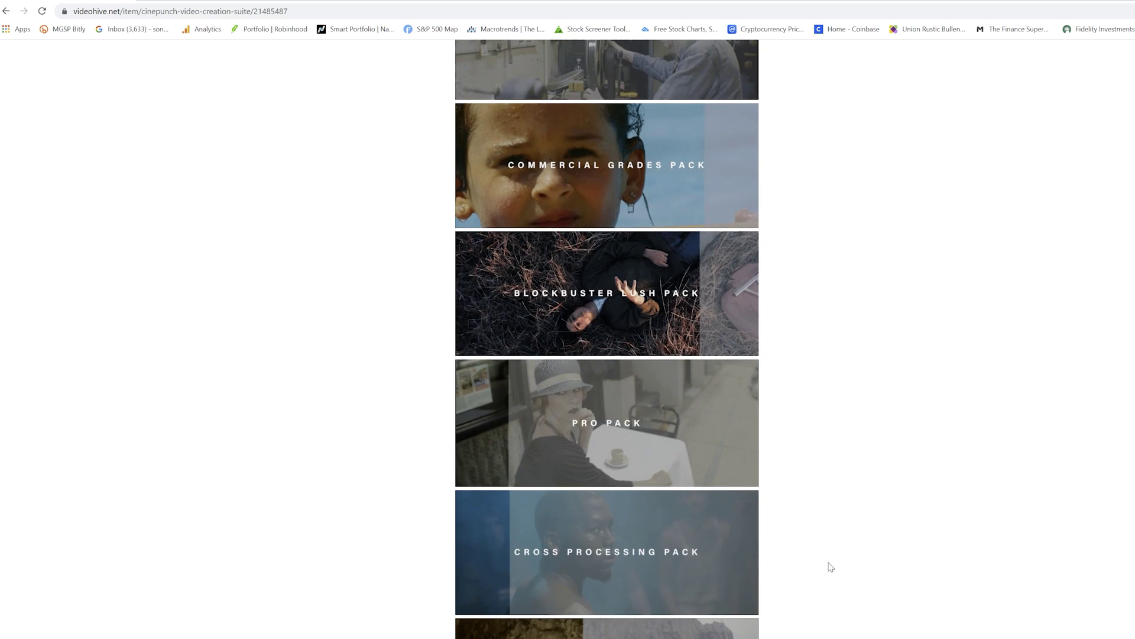
scroll(696, 524, up, 6)
scroll(697, 524, down, 12)
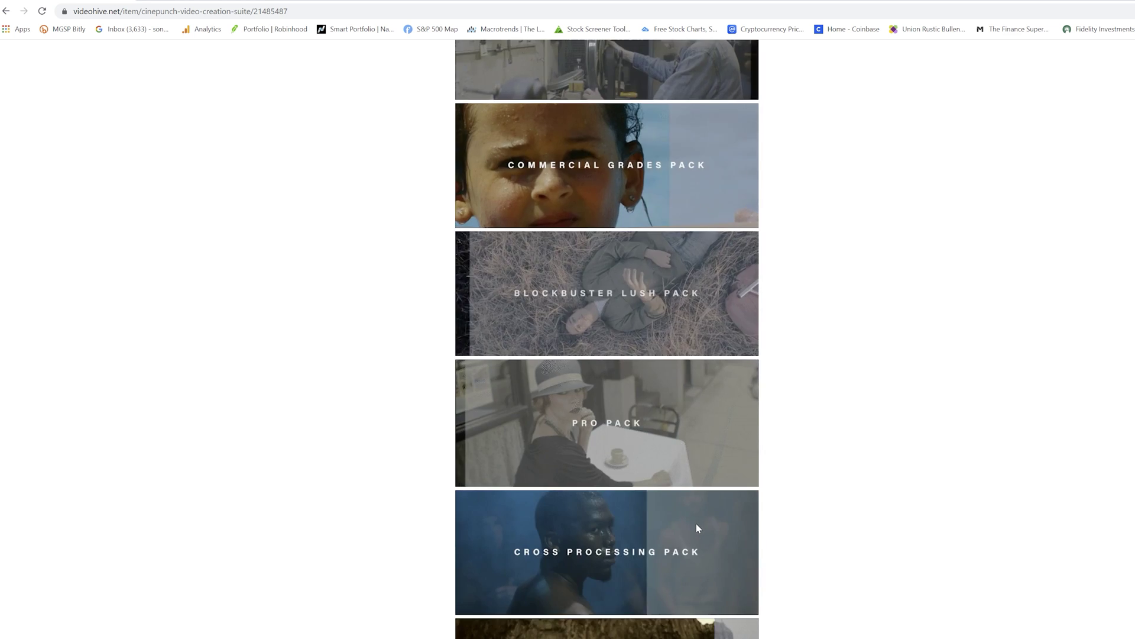
scroll(593, 283, up, 3)
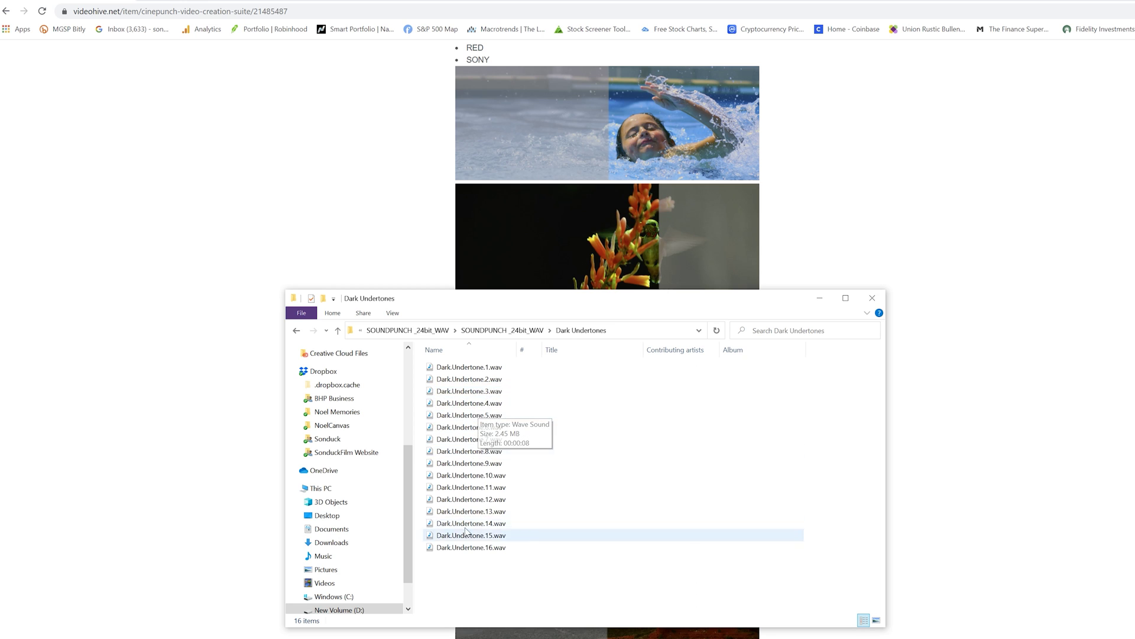
scroll(469, 503, down, 3)
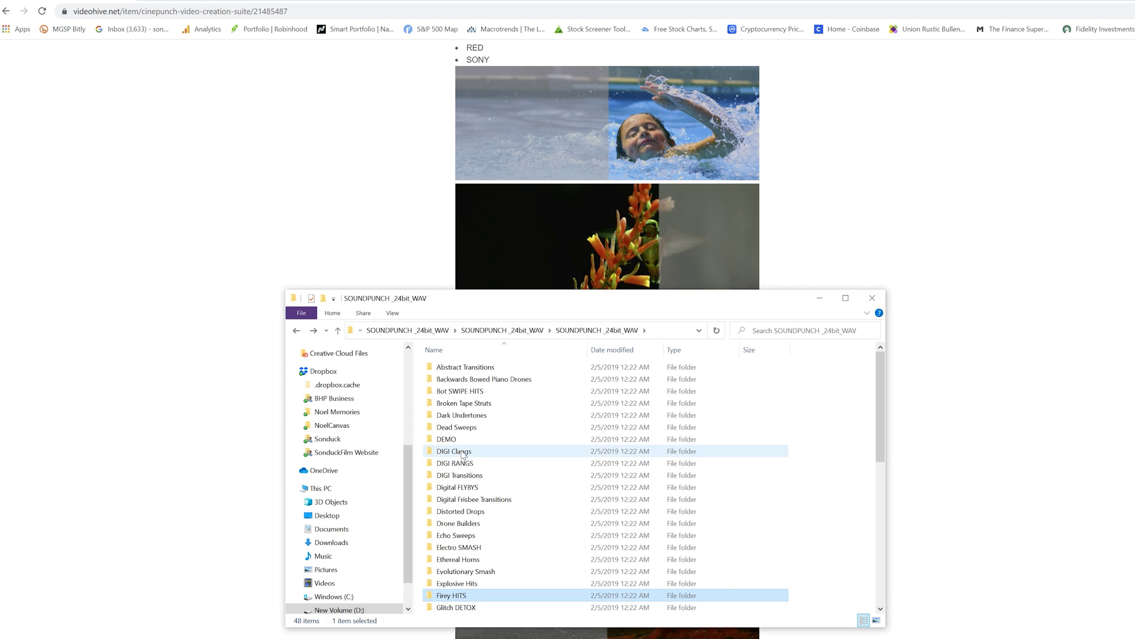
scroll(463, 487, down, 6)
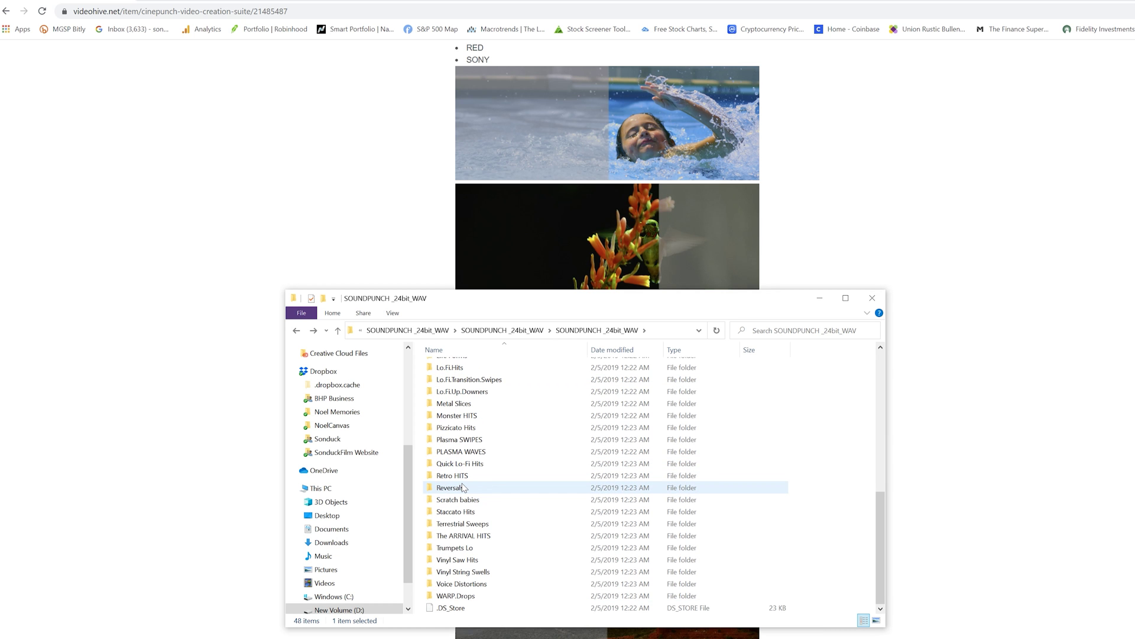